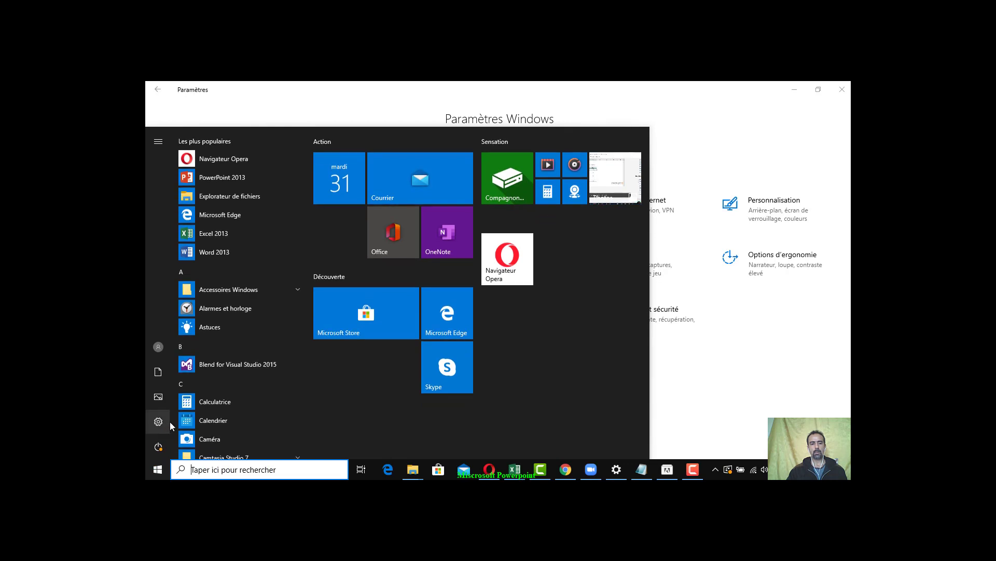
# Open the temporary files list (Fichiers temporaires) from the Stockage settings of Système.
pyautogui.moveTo(151, 424)
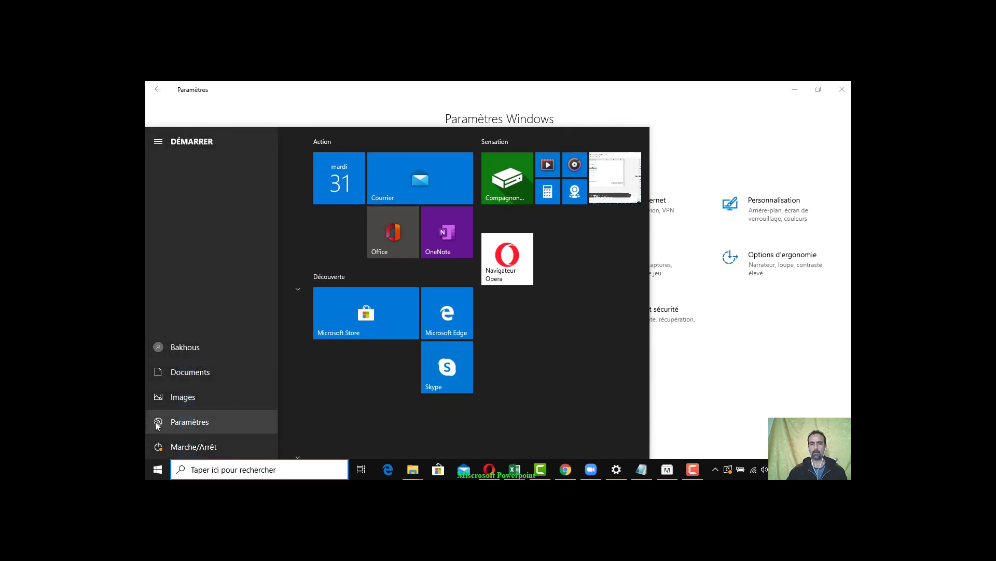
pyautogui.click(571, 97)
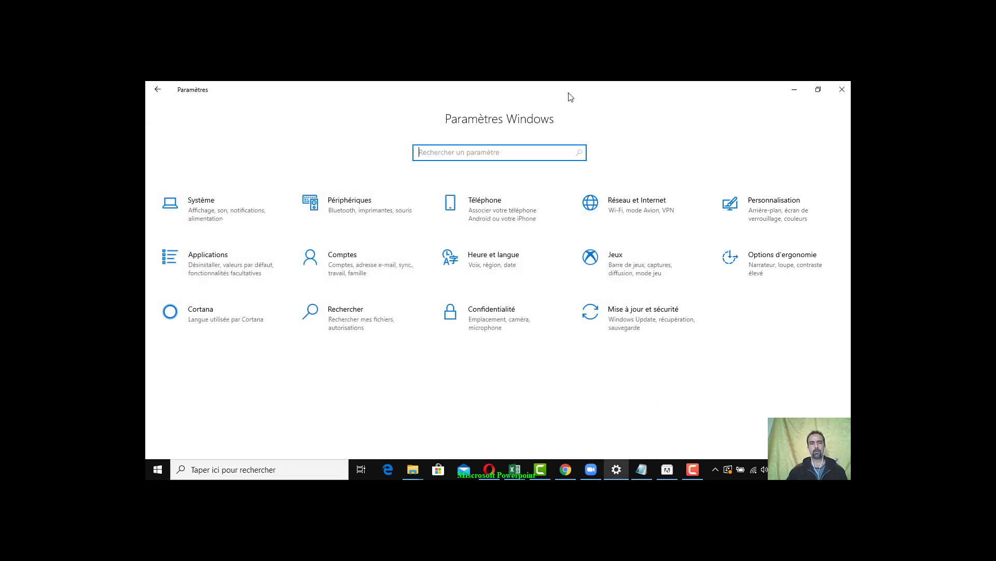
pyautogui.click(200, 205)
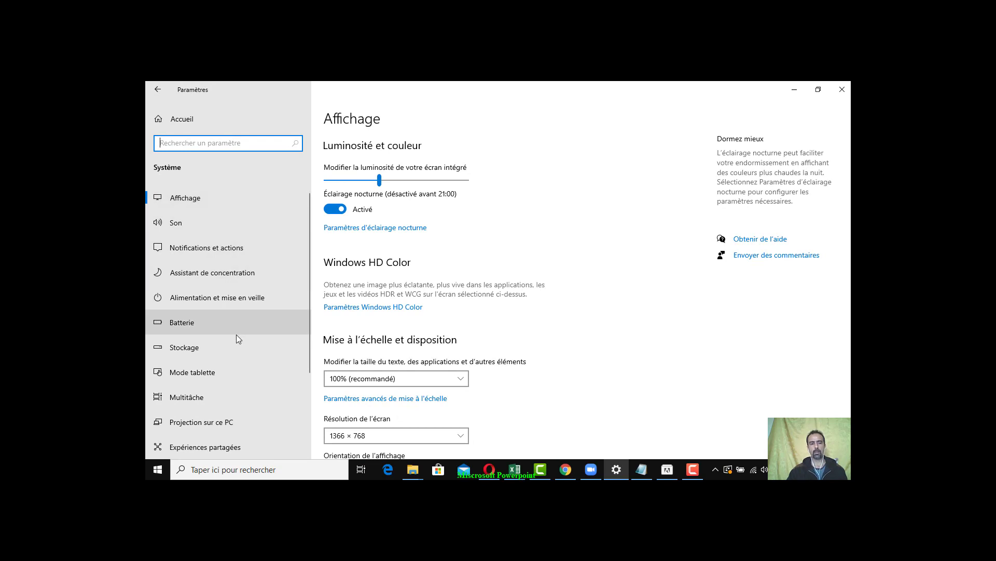
pyautogui.click(208, 349)
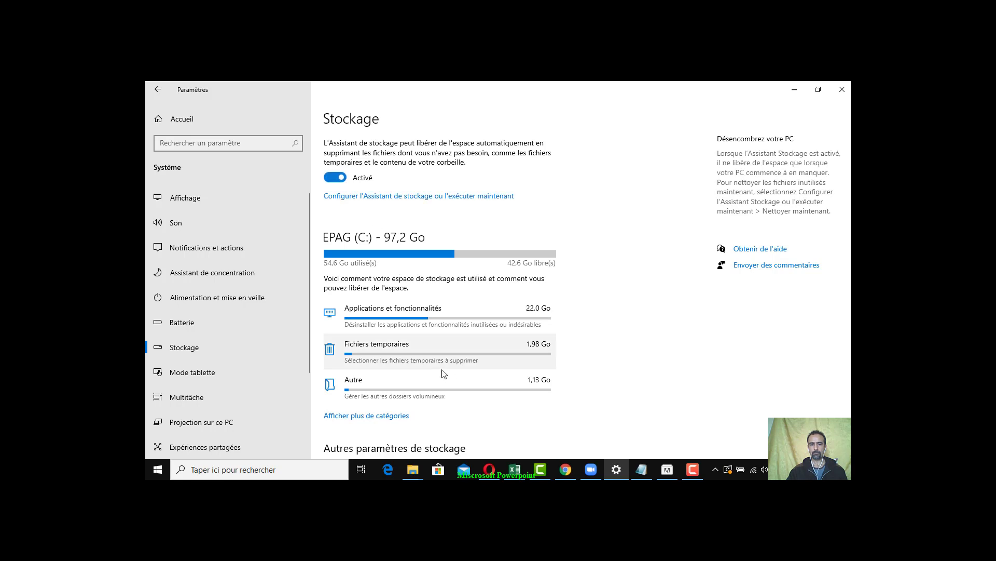
pyautogui.scroll(-3, 444, 377)
pyautogui.scroll(3, 446, 380)
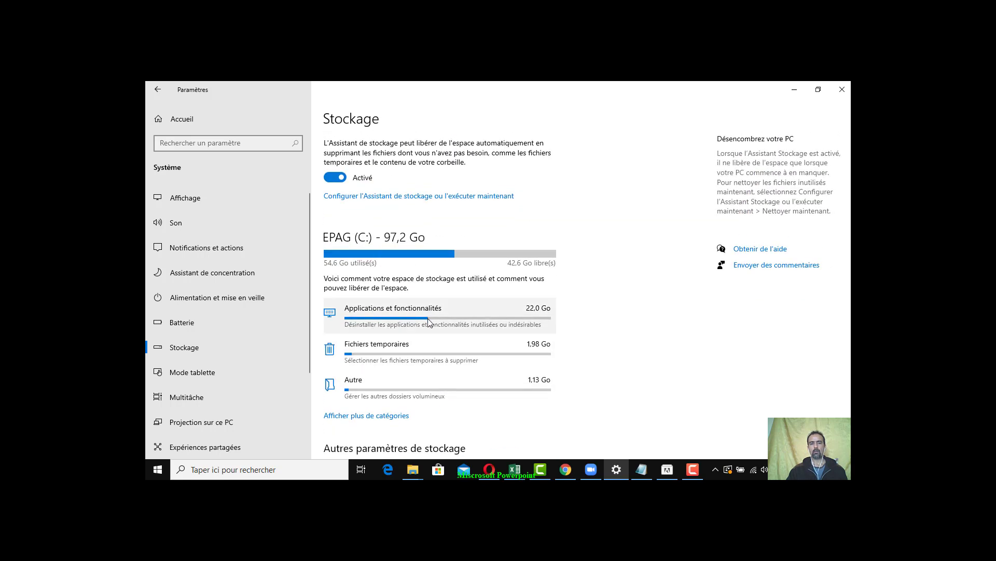
pyautogui.click(401, 352)
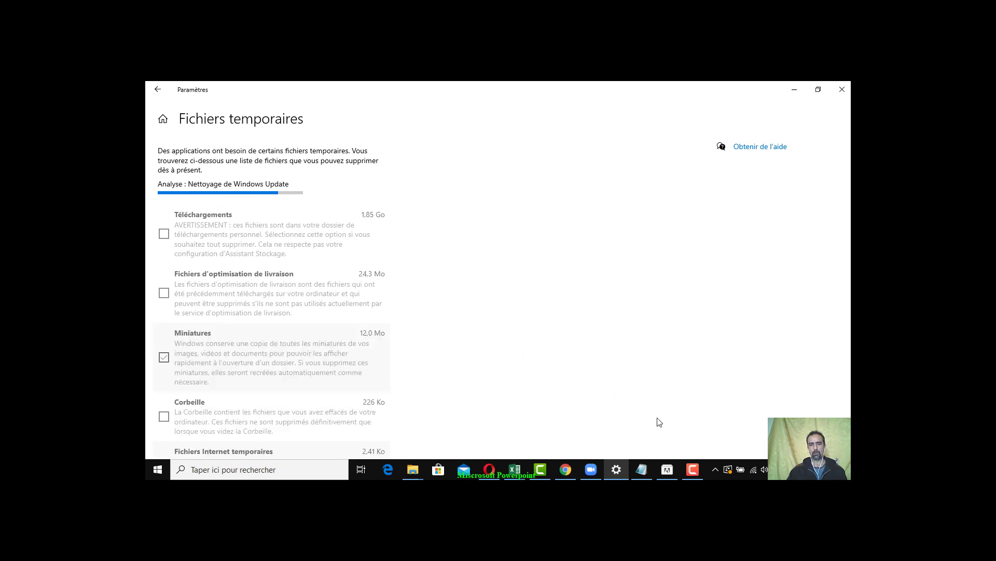
pyautogui.moveTo(693, 475)
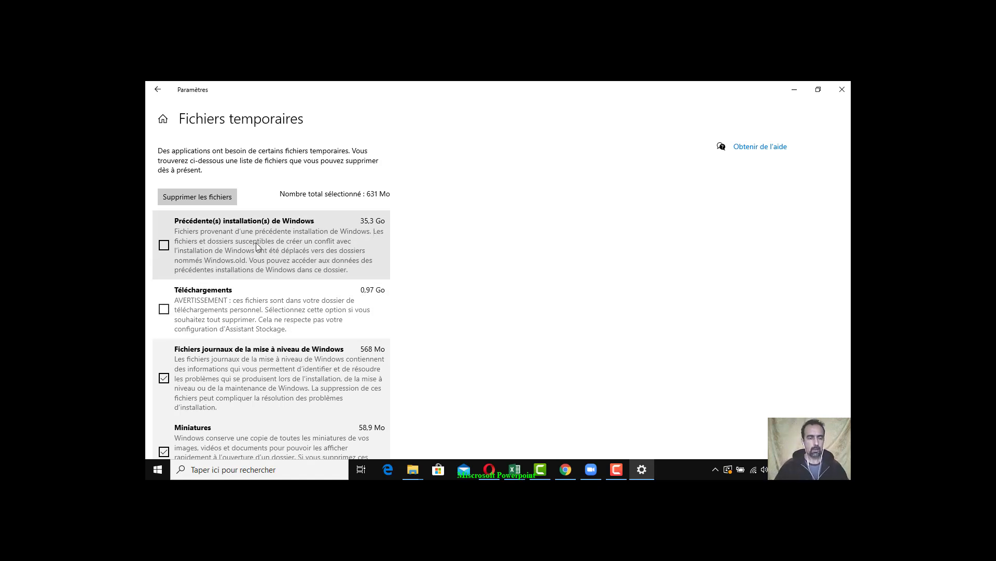
# Include Précédente(s) installation(s) de Windows in the temporary files selected for removal.
pyautogui.click(164, 248)
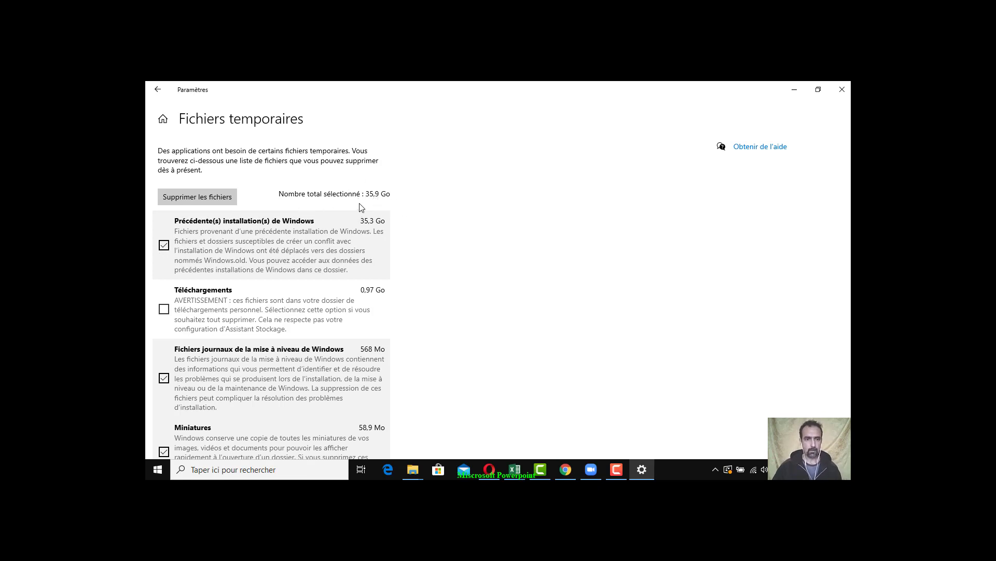
pyautogui.scroll(-2, 181, 327)
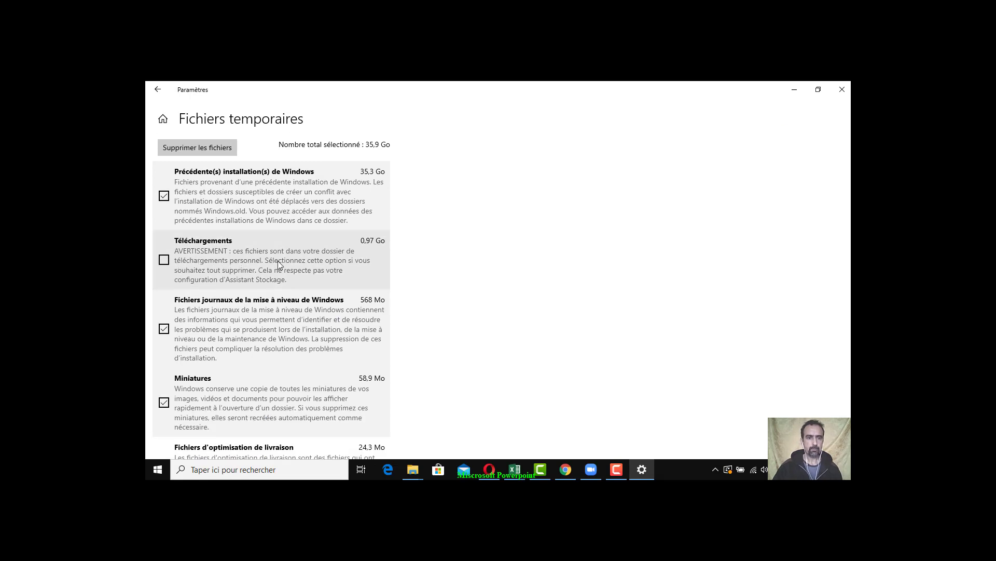
pyautogui.click(163, 260)
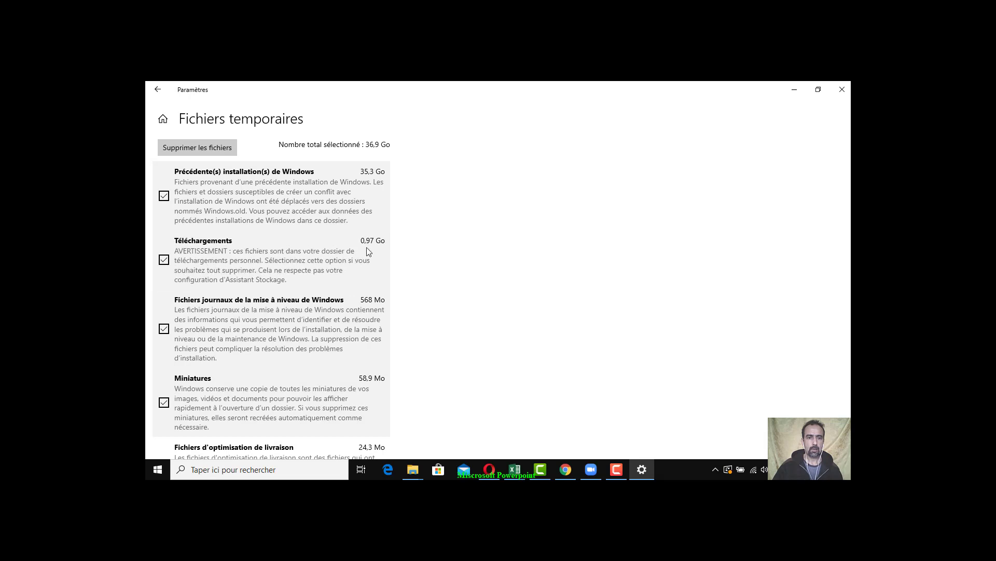
pyautogui.scroll(-4, 237, 320)
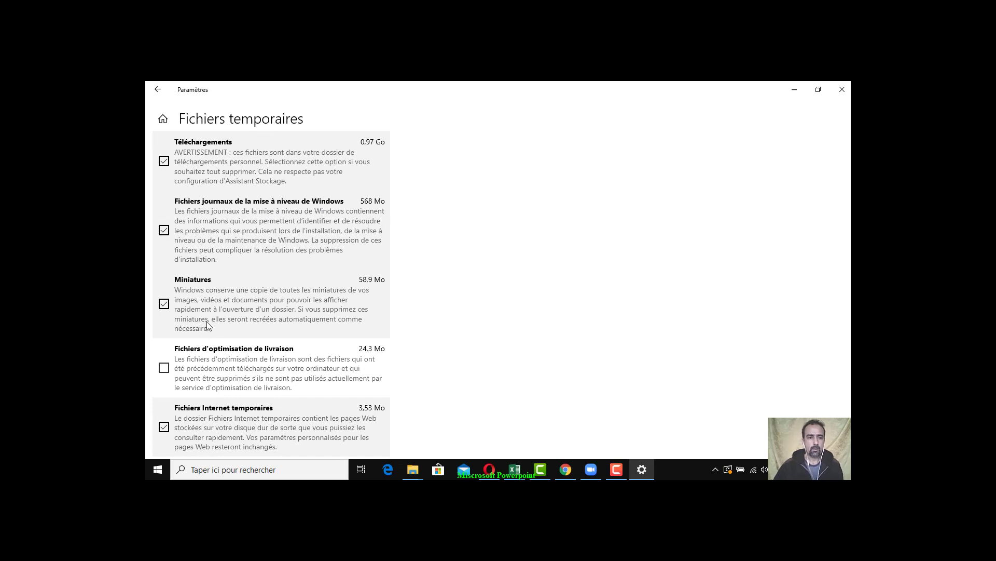
pyautogui.scroll(-2, 206, 321)
pyautogui.scroll(-4, 256, 342)
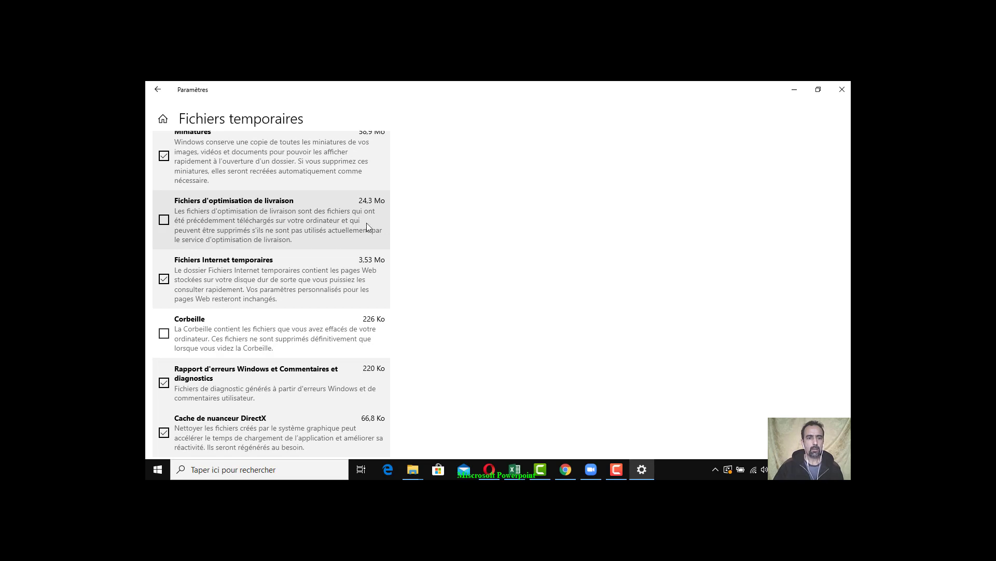
pyautogui.scroll(10, 390, 401)
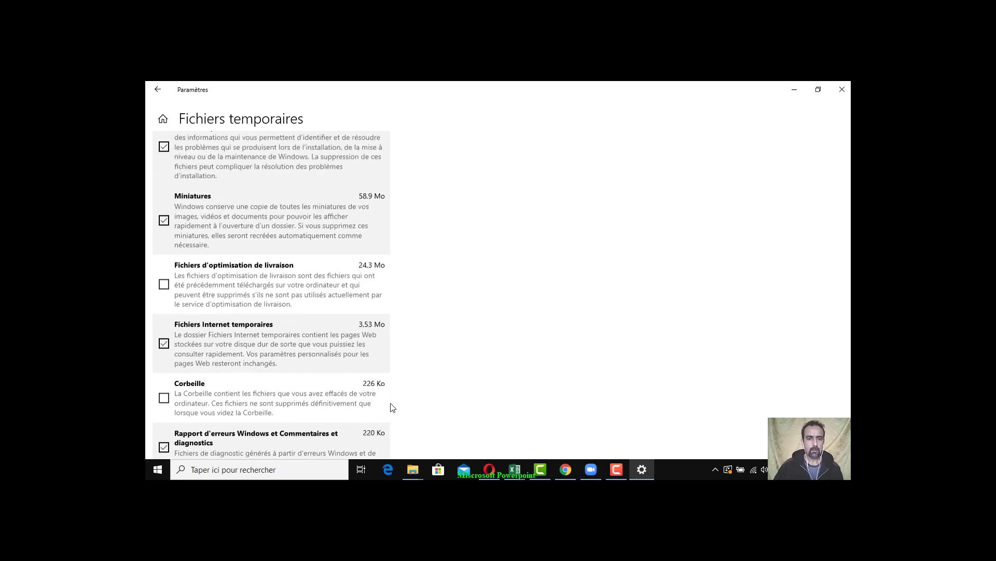
pyautogui.scroll(1, 381, 401)
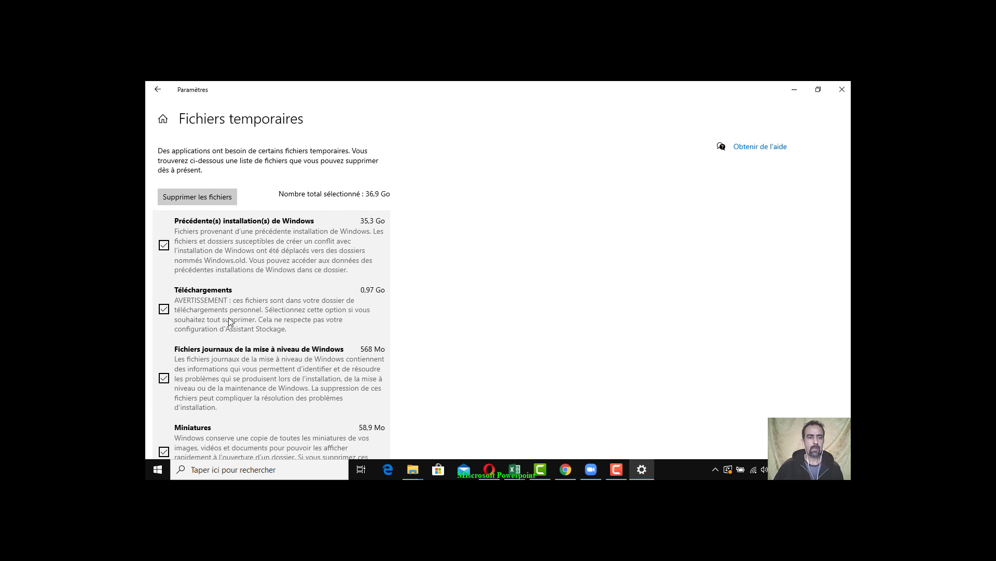
pyautogui.click(164, 310)
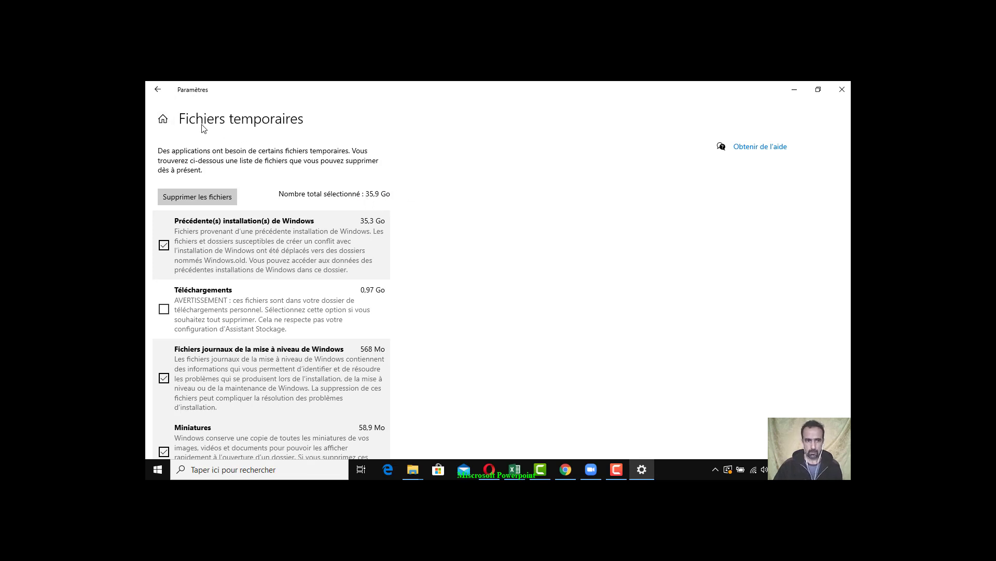
# Delete the selected temporary files and check the sizes of the remaining categories.
pyautogui.click(197, 196)
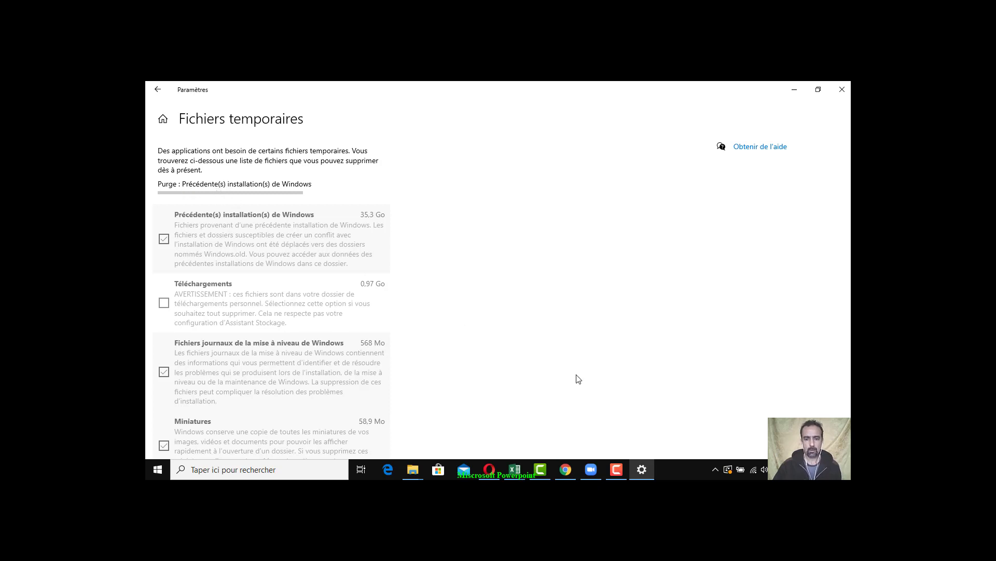
pyautogui.click(617, 469)
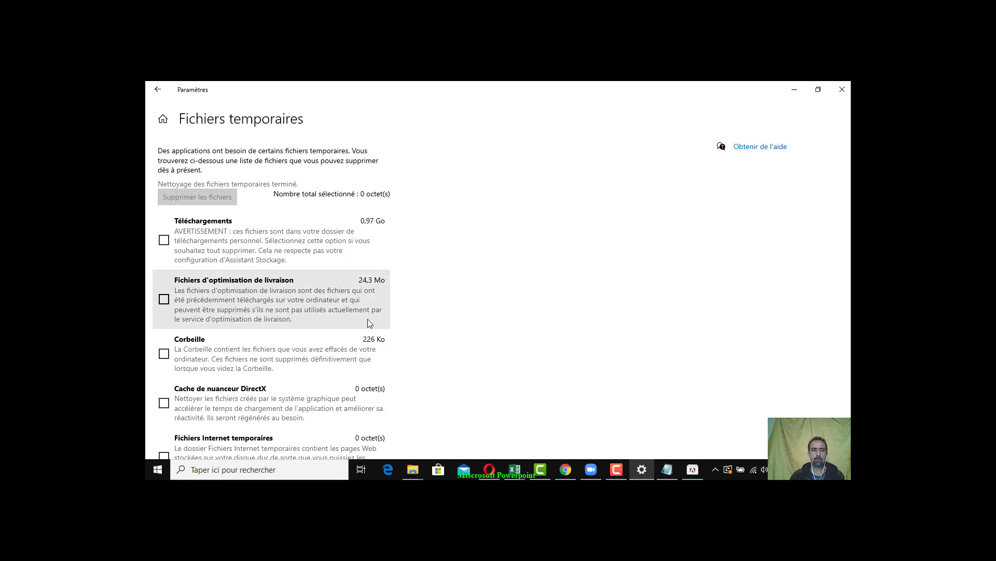
pyautogui.scroll(-3, 384, 389)
pyautogui.scroll(-2, 377, 379)
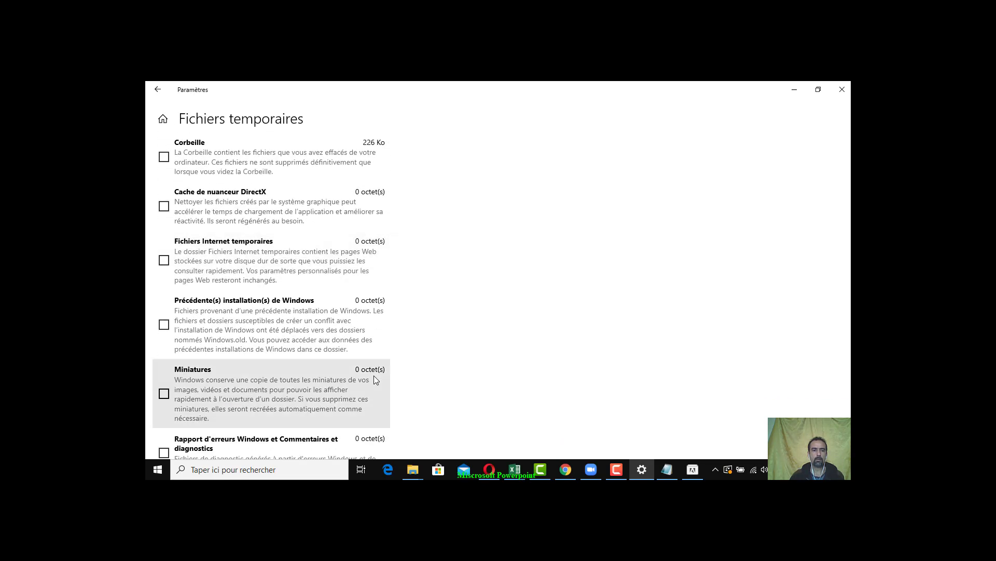
pyautogui.scroll(5, 375, 378)
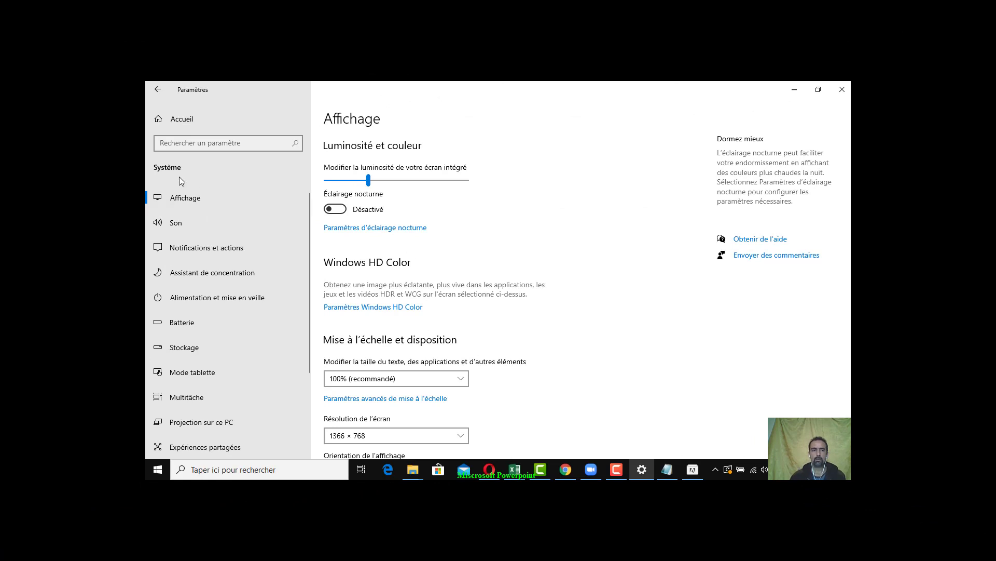
# In the Affichage settings of Système, raise the built-in screen's brightness slightly and turn on Éclairage nocturne.
pyautogui.click(158, 116)
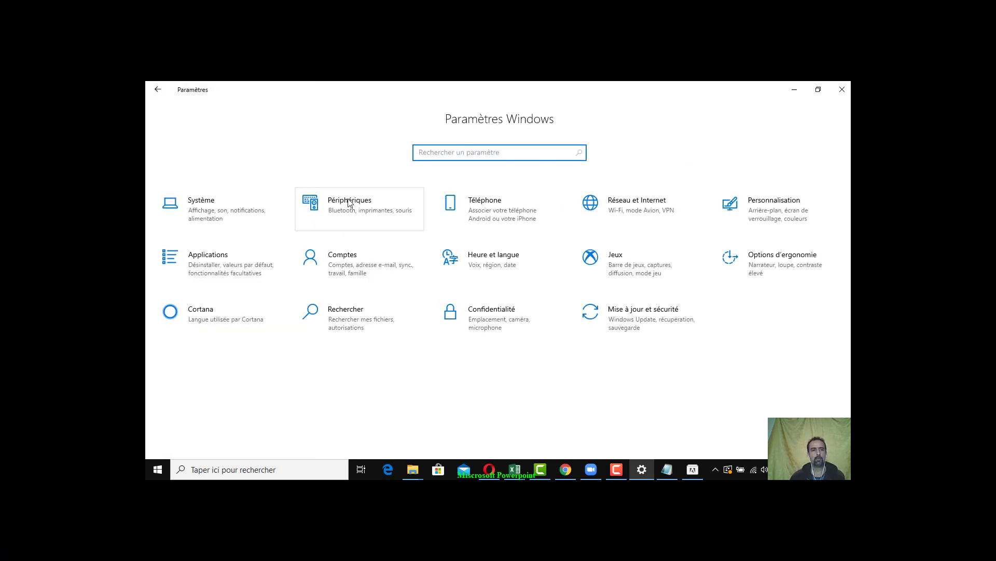
pyautogui.click(212, 207)
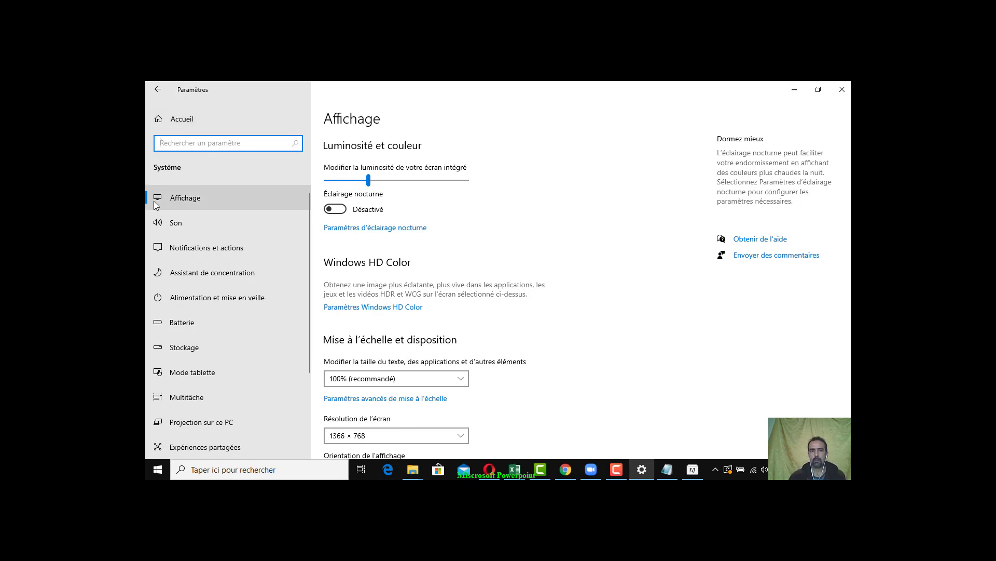
pyautogui.click(180, 202)
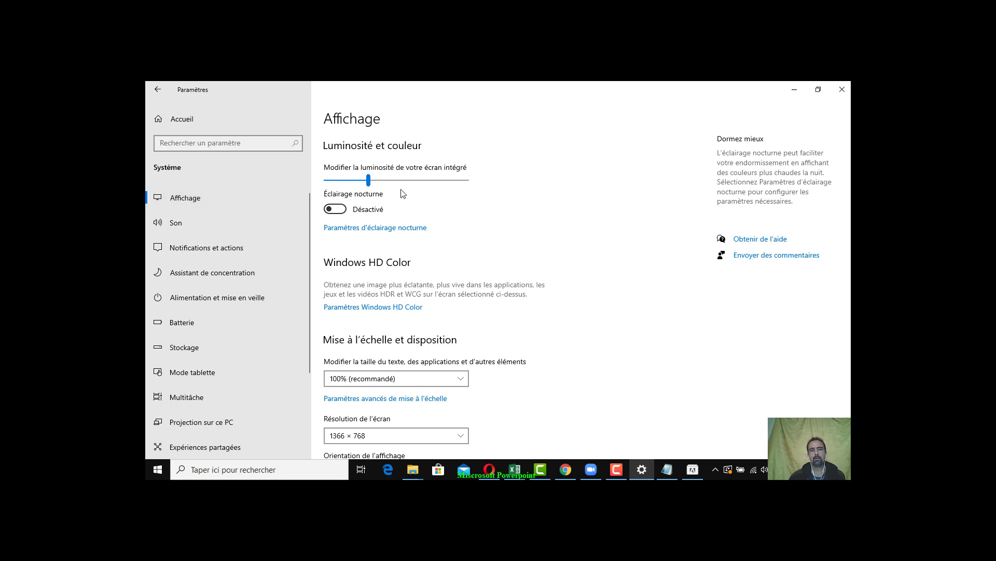
pyautogui.moveTo(369, 184)
pyautogui.mouseDown()
pyautogui.moveTo(381, 187)
pyautogui.moveTo(362, 188)
pyautogui.moveTo(406, 190)
pyautogui.moveTo(358, 183)
pyautogui.moveTo(379, 182)
pyautogui.mouseUp()
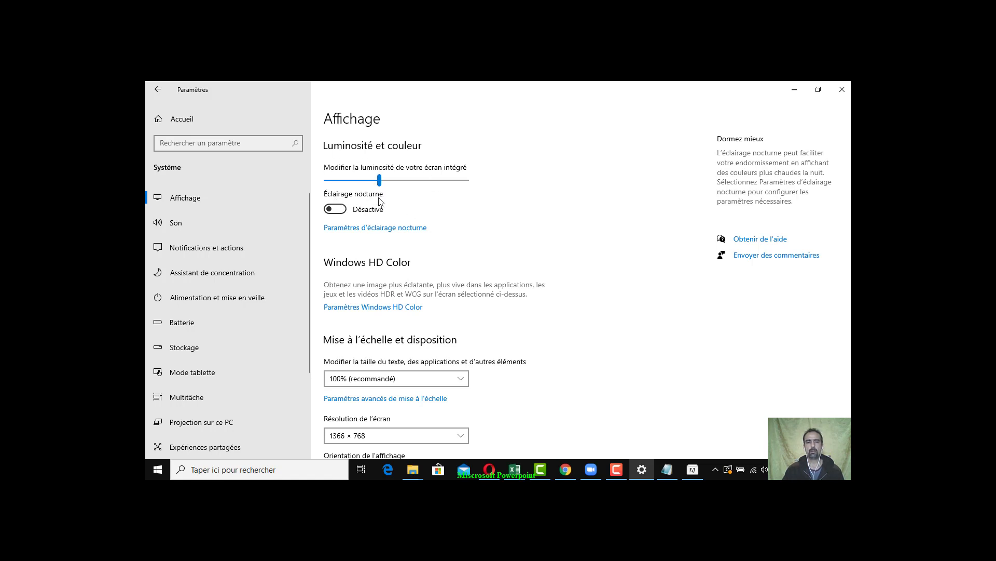
pyautogui.click(341, 210)
pyautogui.moveTo(341, 210); pyautogui.dragTo(405, 198)
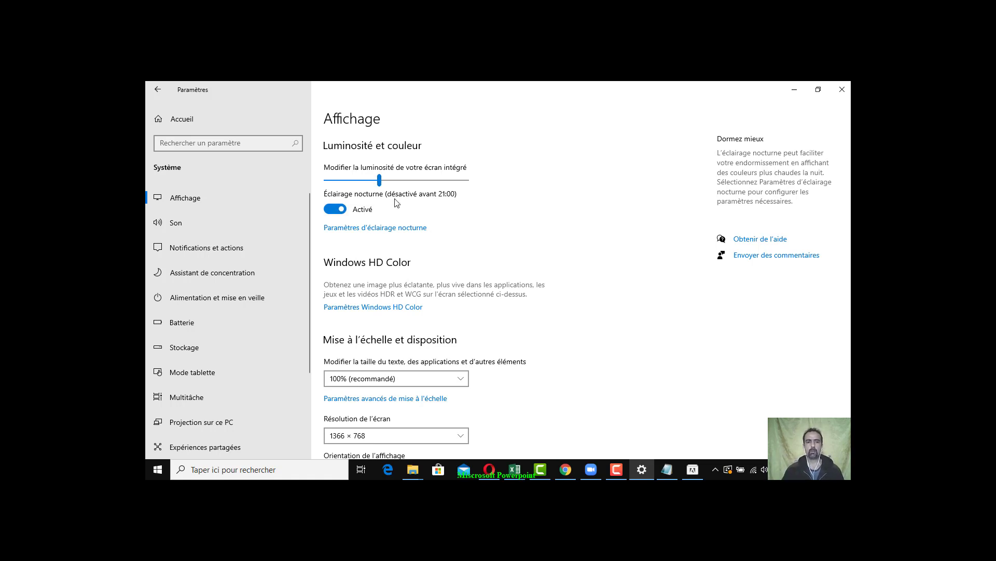
# Open the night light settings and view the hour choices for its scheduled activation, leaving them without a change.
pyautogui.click(406, 232)
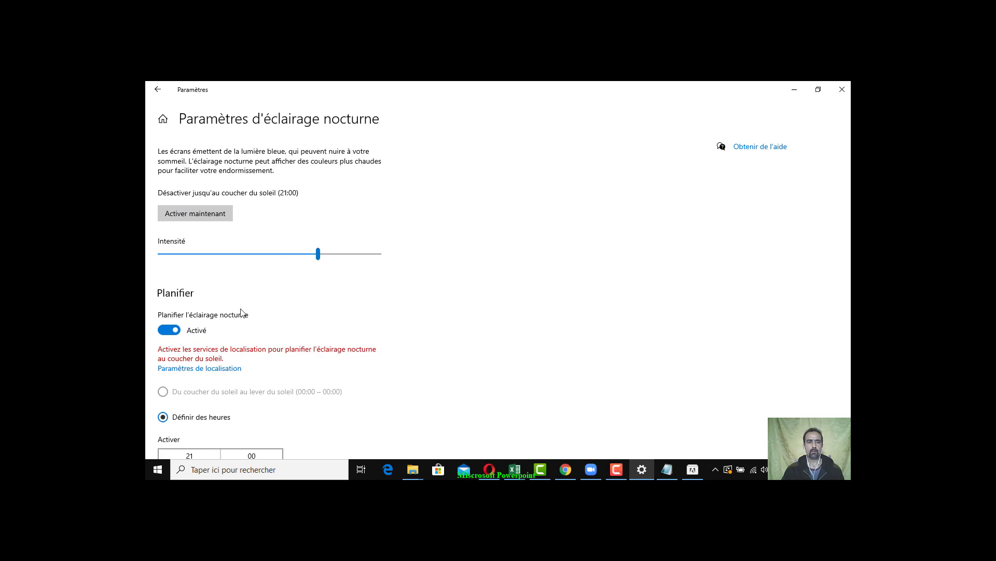
pyautogui.scroll(-3, 312, 342)
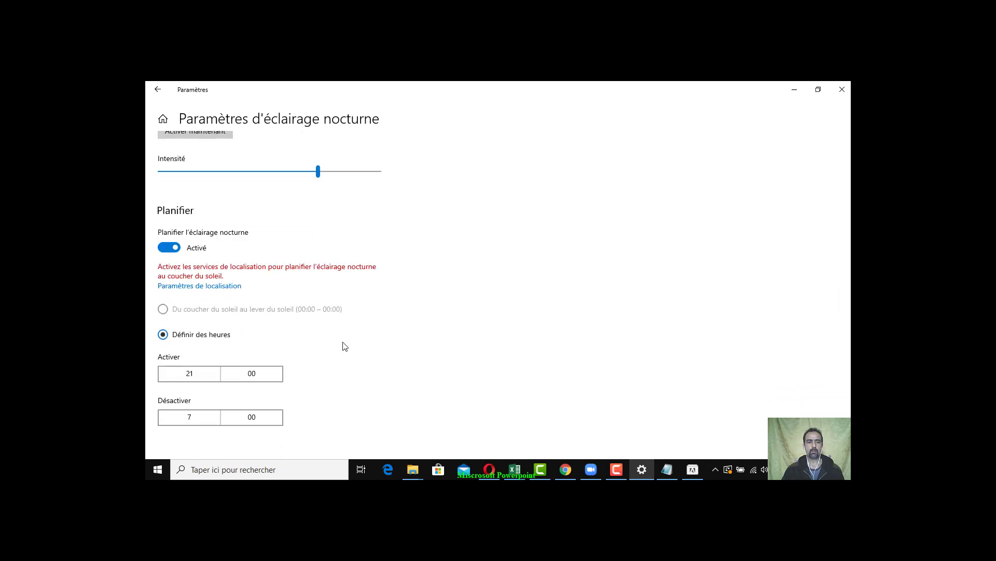
pyautogui.click(197, 375)
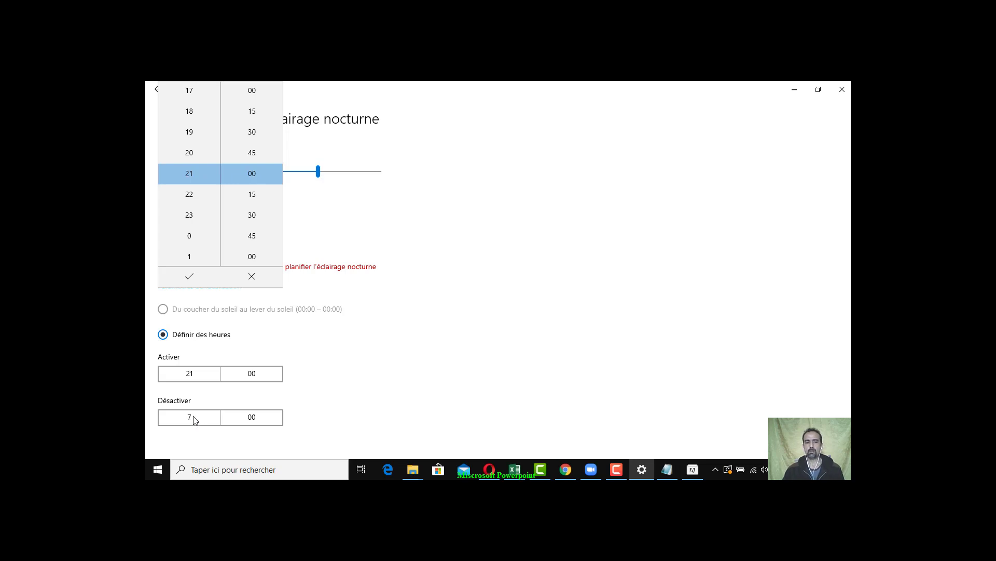
pyautogui.click(413, 340)
# Lower the night light intensity slightly and return to the Affichage settings.
pyautogui.scroll(3, 505, 318)
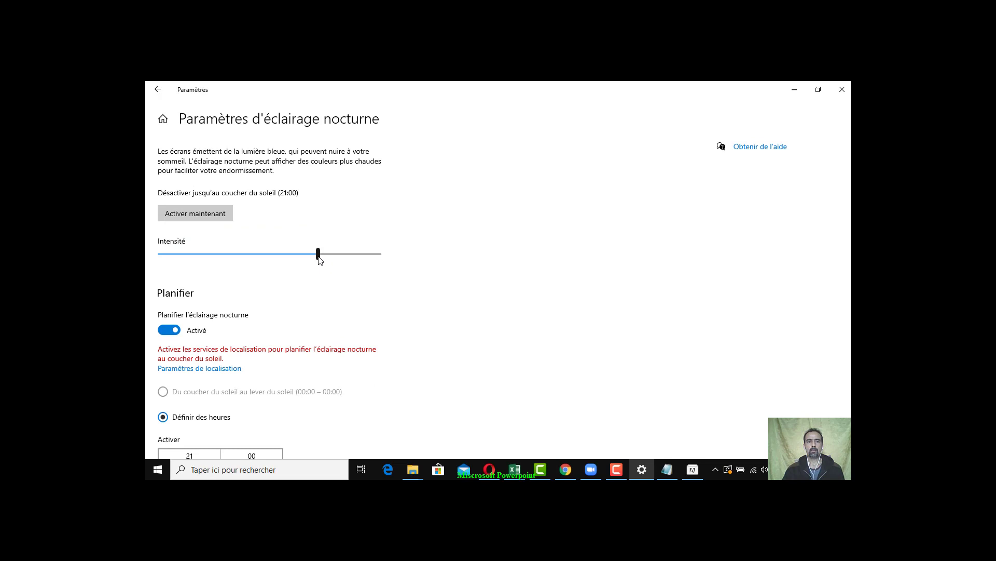
pyautogui.moveTo(317, 257)
pyautogui.mouseDown()
pyautogui.moveTo(304, 257)
pyautogui.moveTo(345, 262)
pyautogui.moveTo(213, 260)
pyautogui.moveTo(350, 265)
pyautogui.moveTo(302, 265)
pyautogui.mouseUp()
pyautogui.hotkey('alt', 'Left')
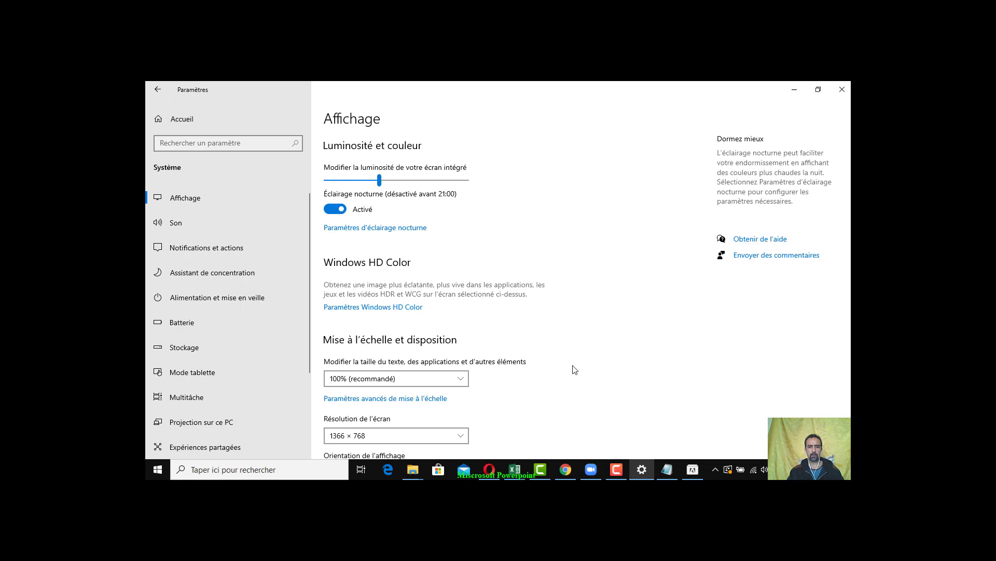
pyautogui.click(615, 471)
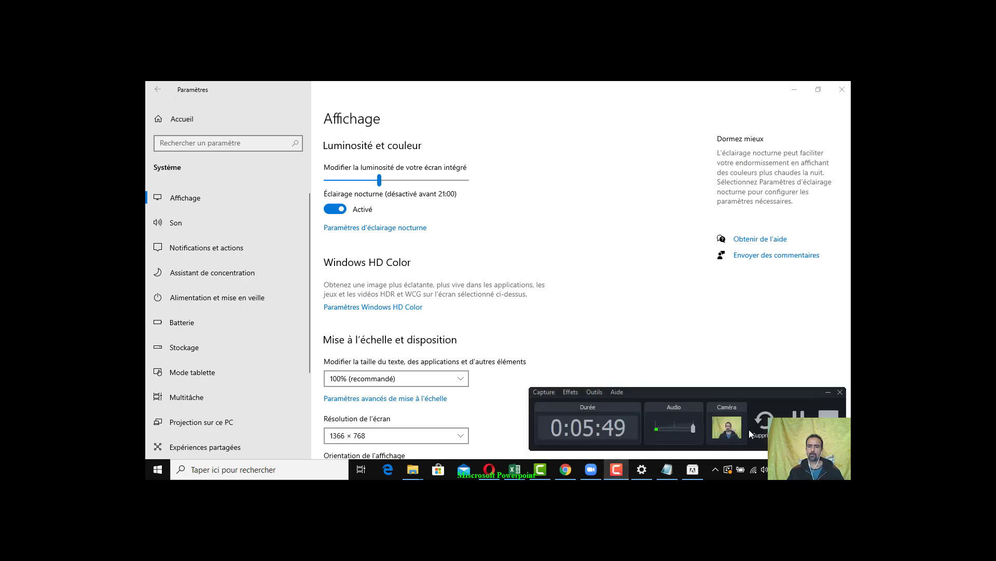